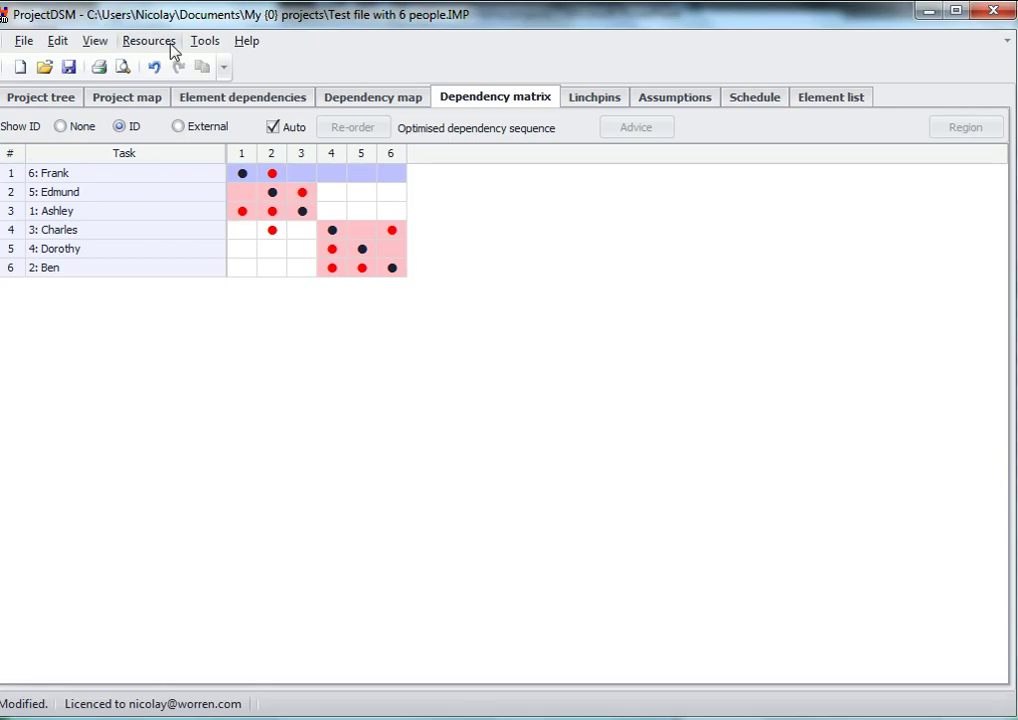
Step: Show the project tree and look at the program's version information
left_click(171, 47)
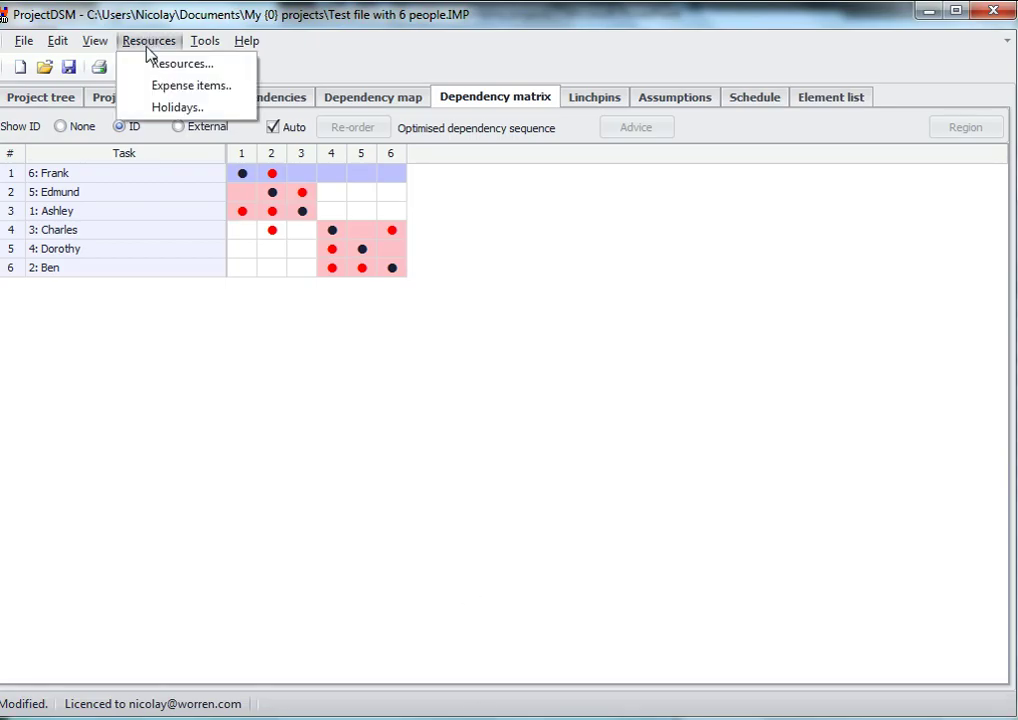
left_click(68, 97)
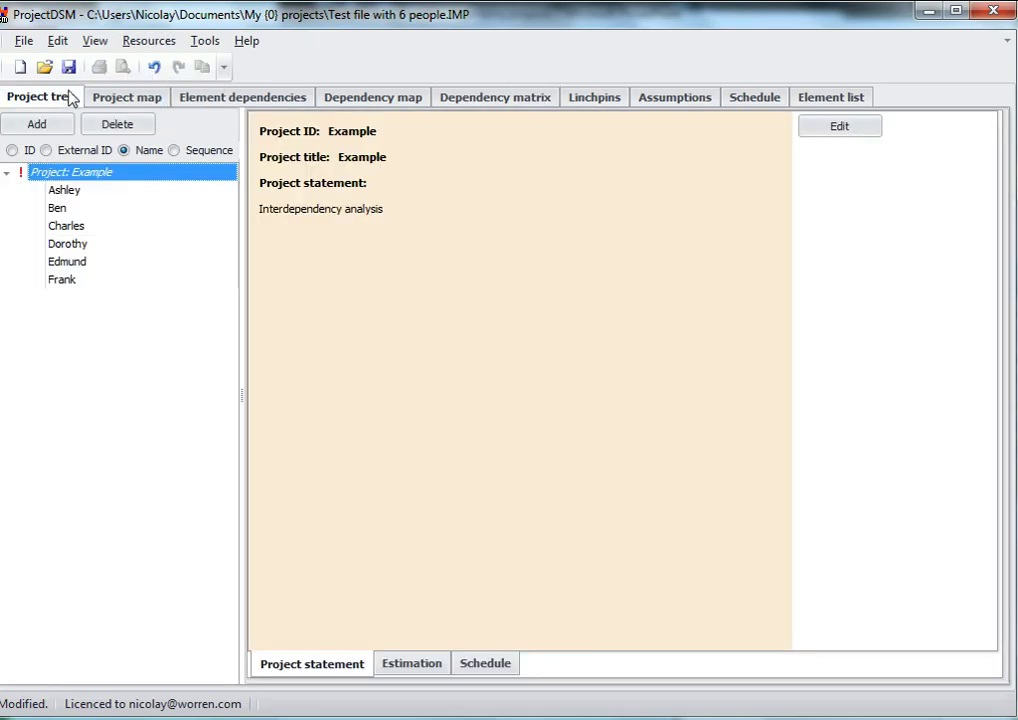
left_click(205, 41)
left_click(247, 41)
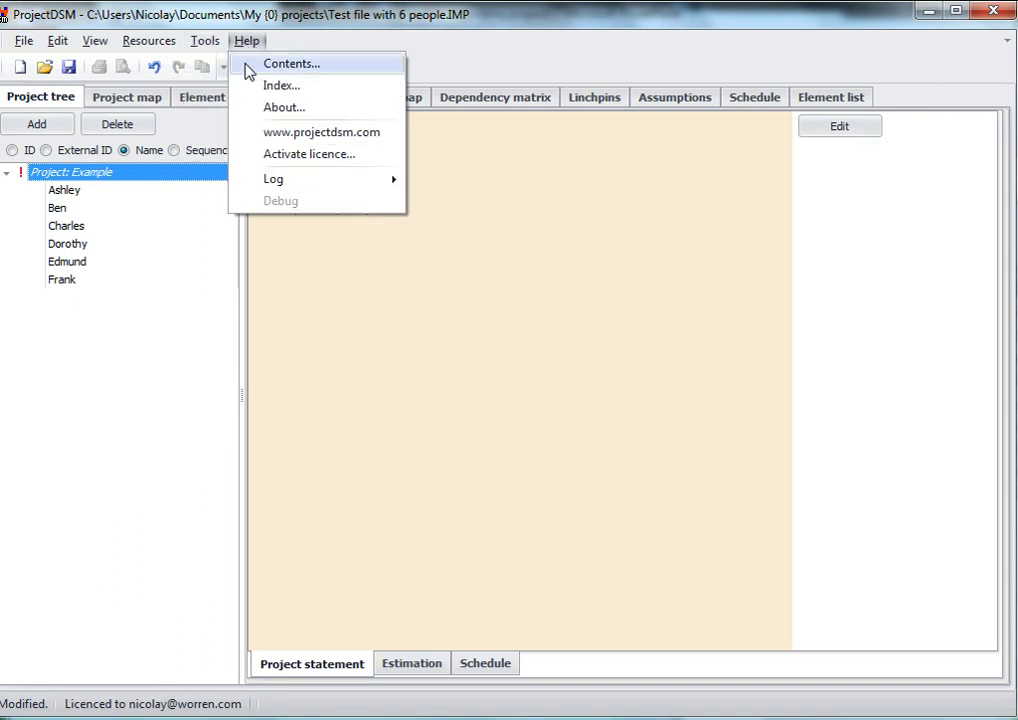
left_click(257, 107)
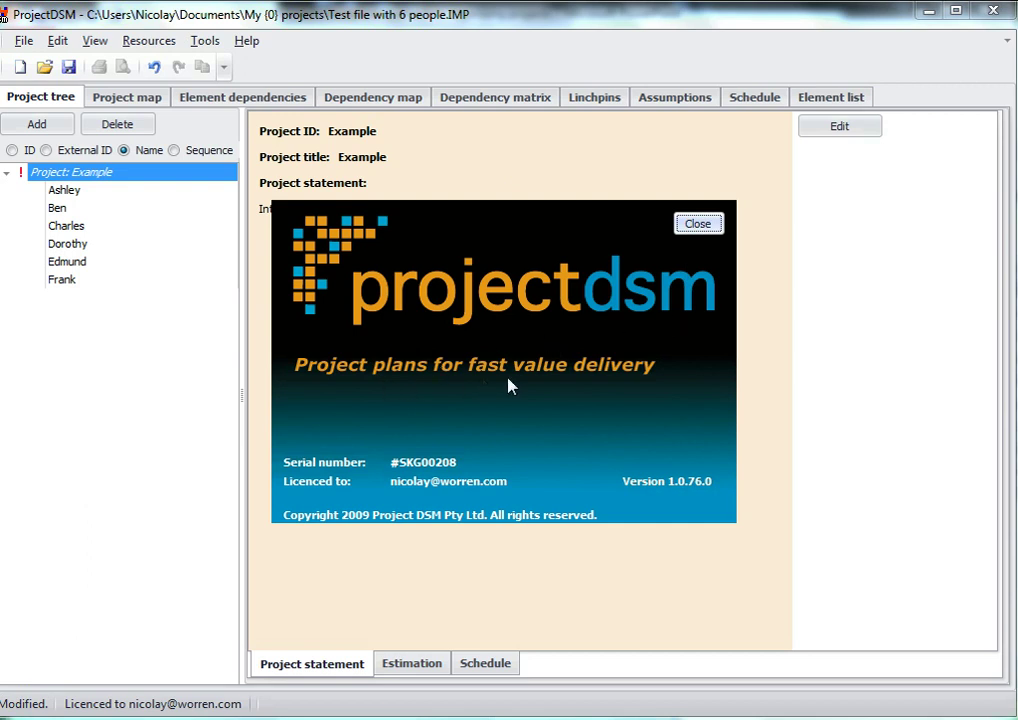
left_click(700, 225)
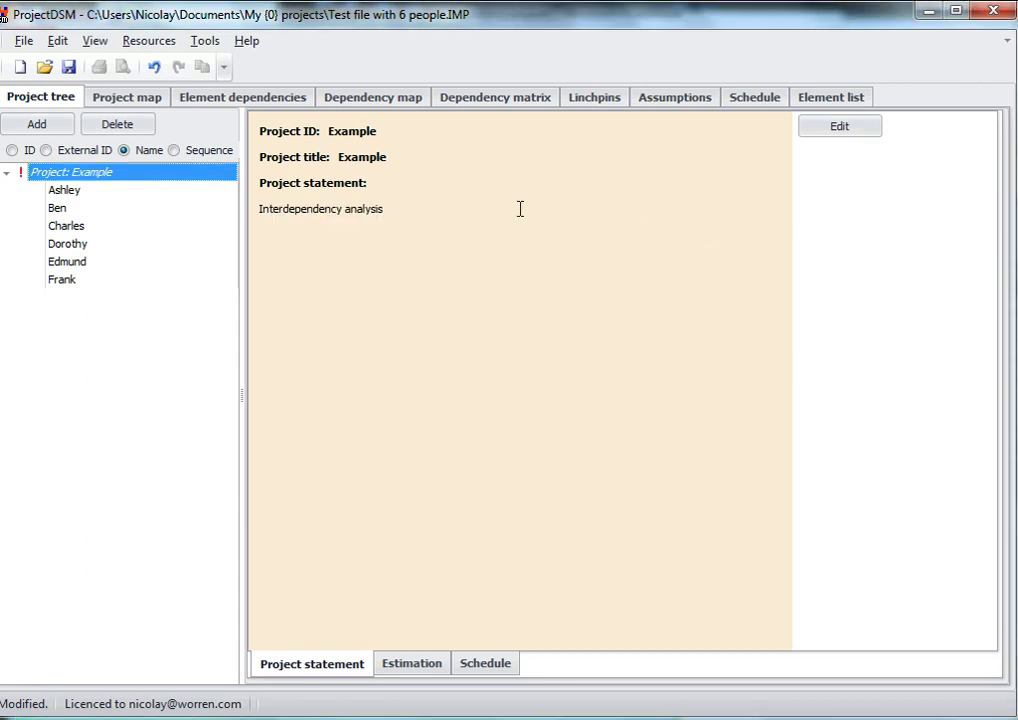
Step: Look through the details of the six people listed as elements in the project tree
left_click(127, 192)
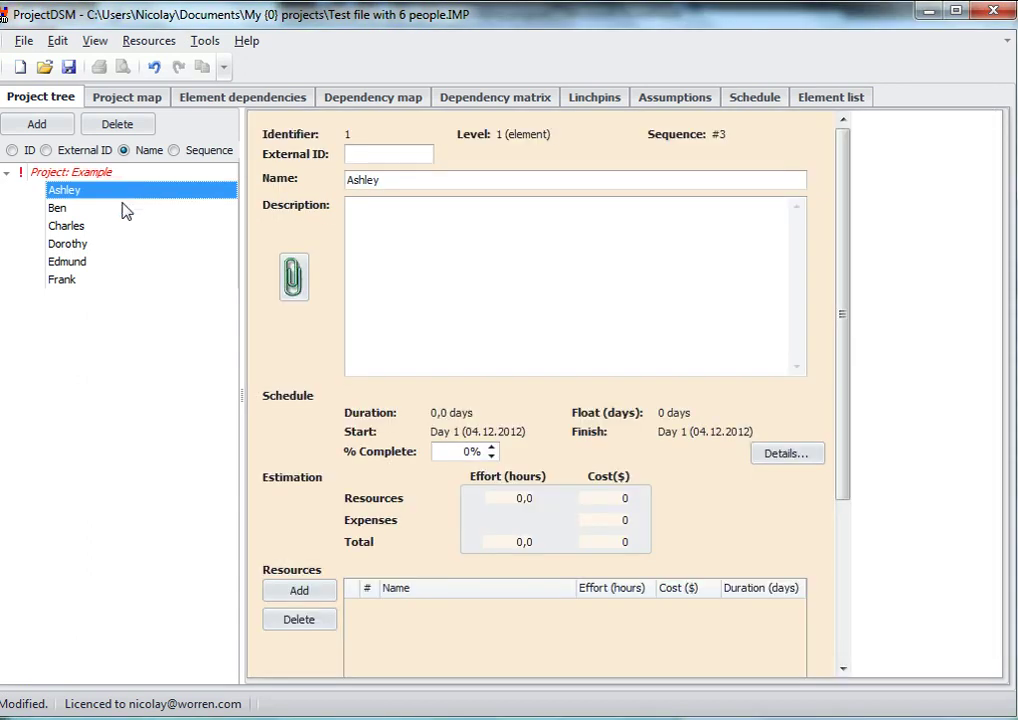
left_click(123, 210)
left_click(122, 228)
left_click(116, 246)
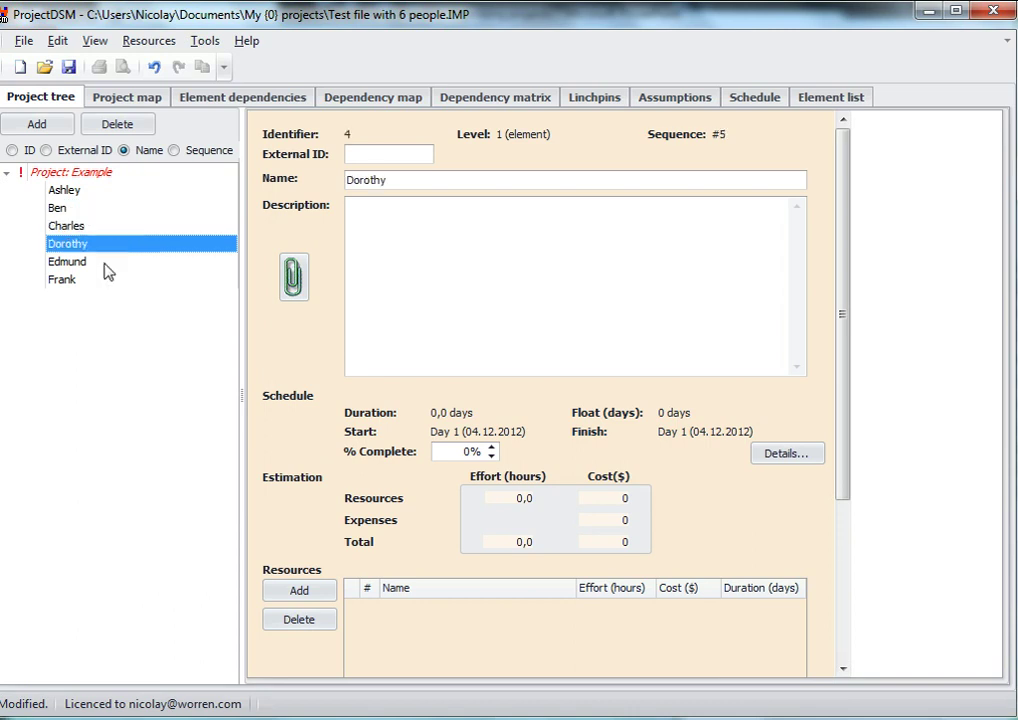
left_click(104, 263)
left_click(90, 282)
left_click(91, 191)
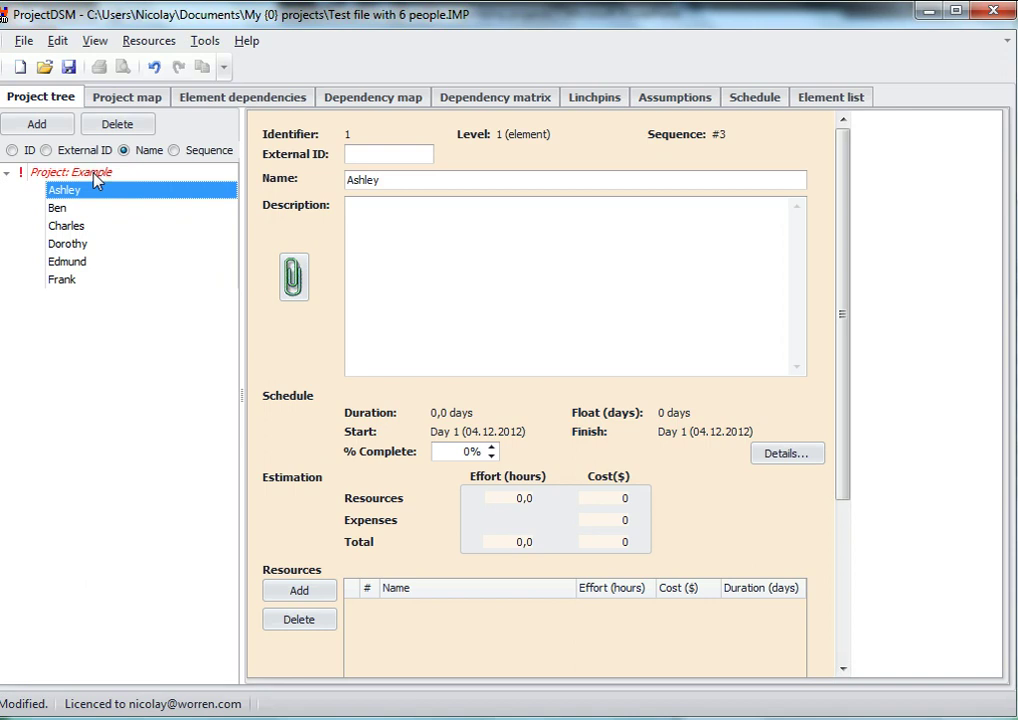
left_click(98, 209)
left_click(98, 193)
Step: Examine how strongly element 1 depends on the other elements in its prerequisite definition, without changing anything
left_click(207, 99)
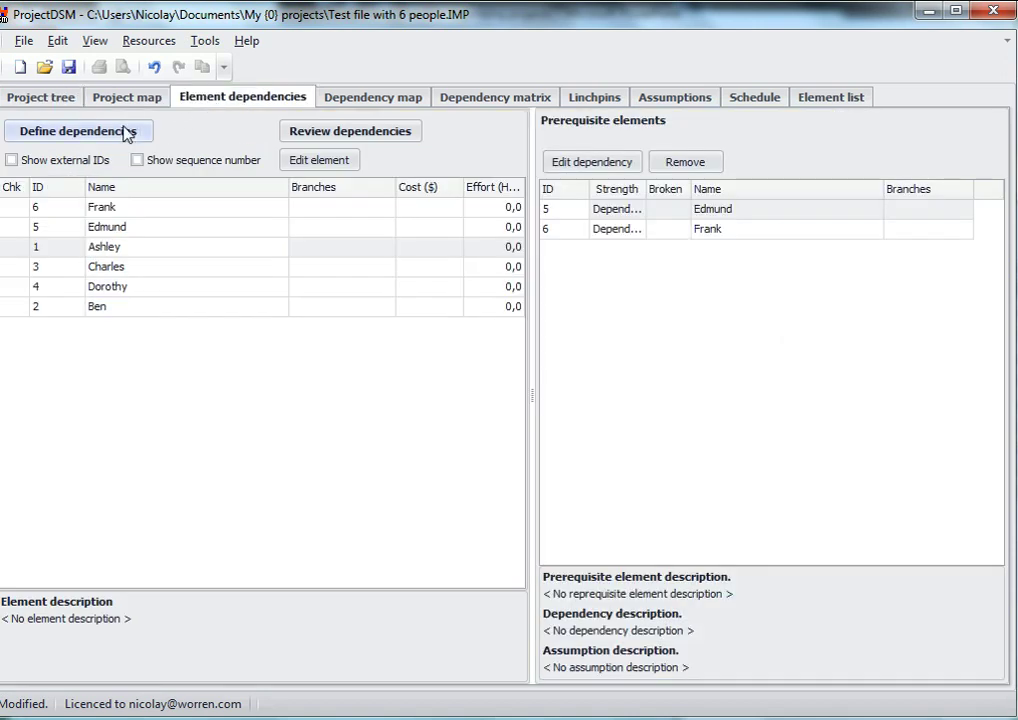
left_click(126, 135)
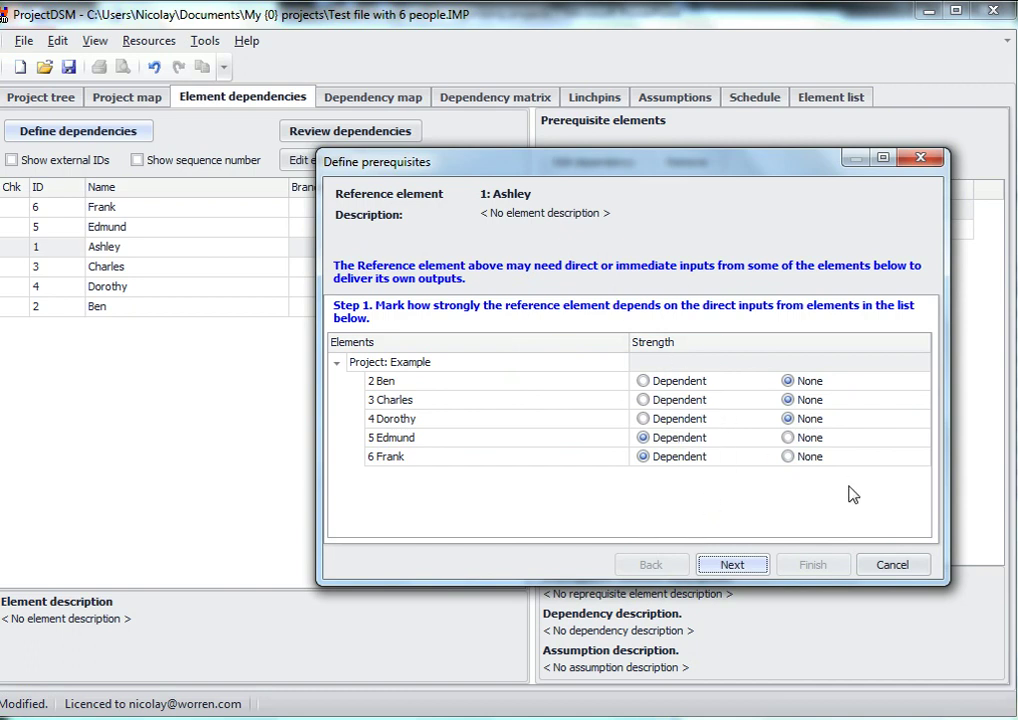
left_click(895, 566)
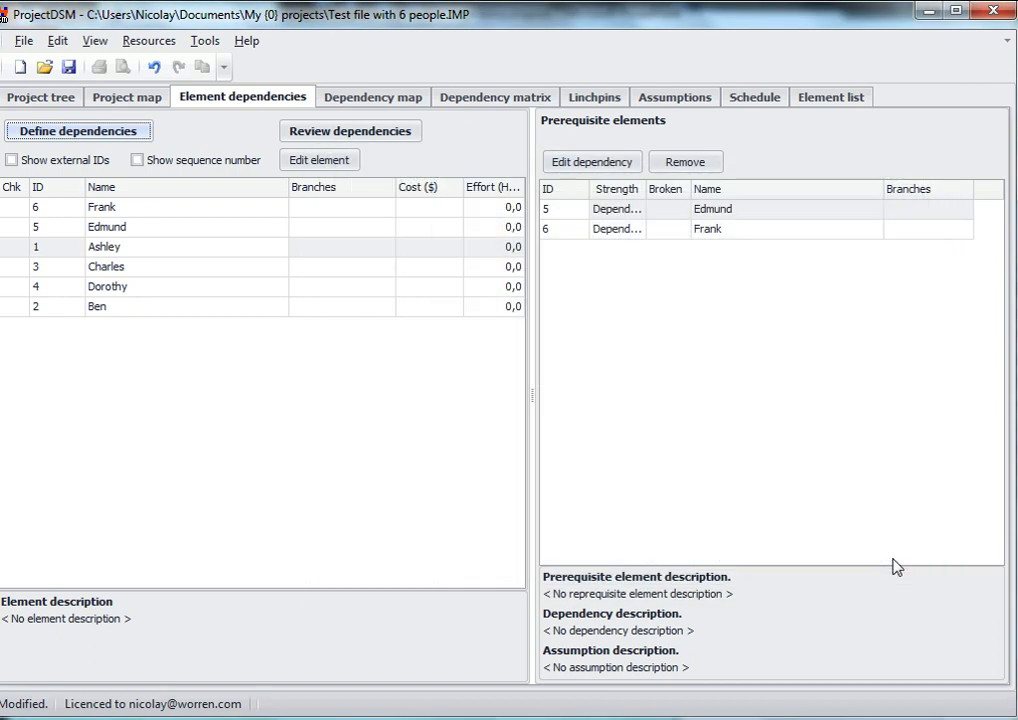
Step: Examine the six-person project's dependency matrix and its dependency map
left_click(491, 104)
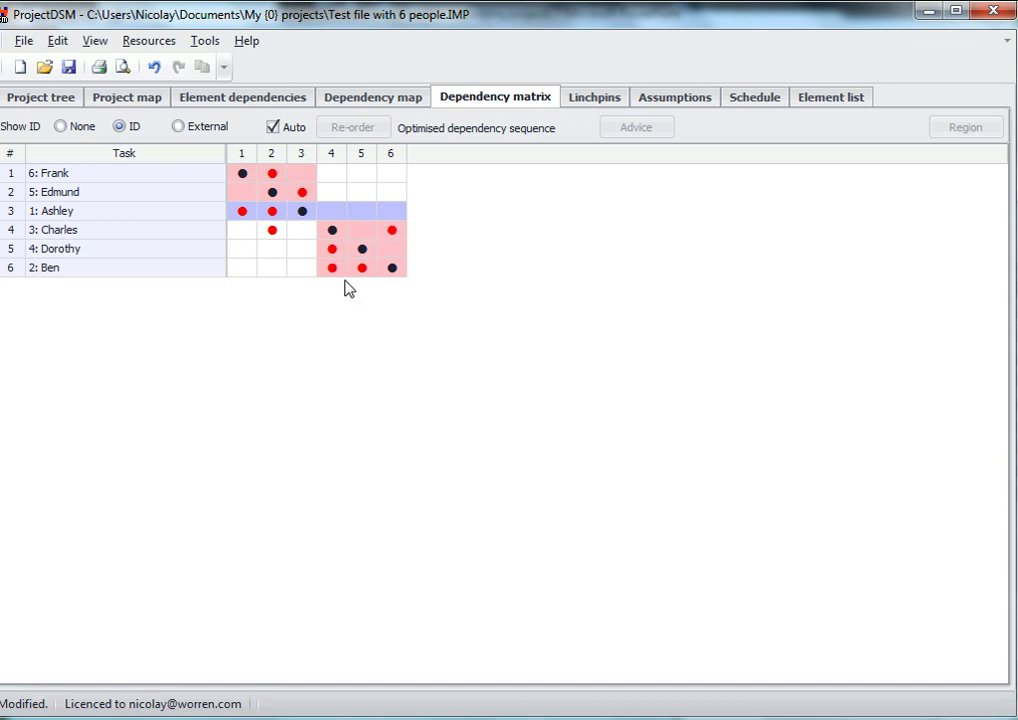
left_click(380, 100)
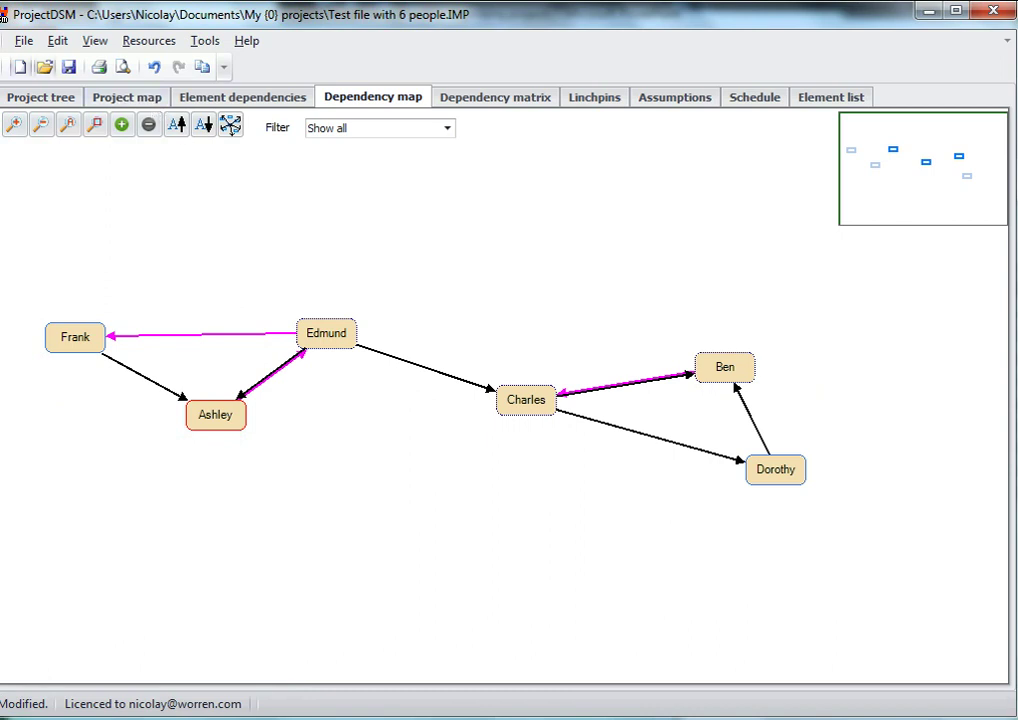
Step: Open the project file NHH Simulation.IMP and view components MNGTM3 and MANFR1 in its system tree
left_click(18, 44)
left_click(161, 359)
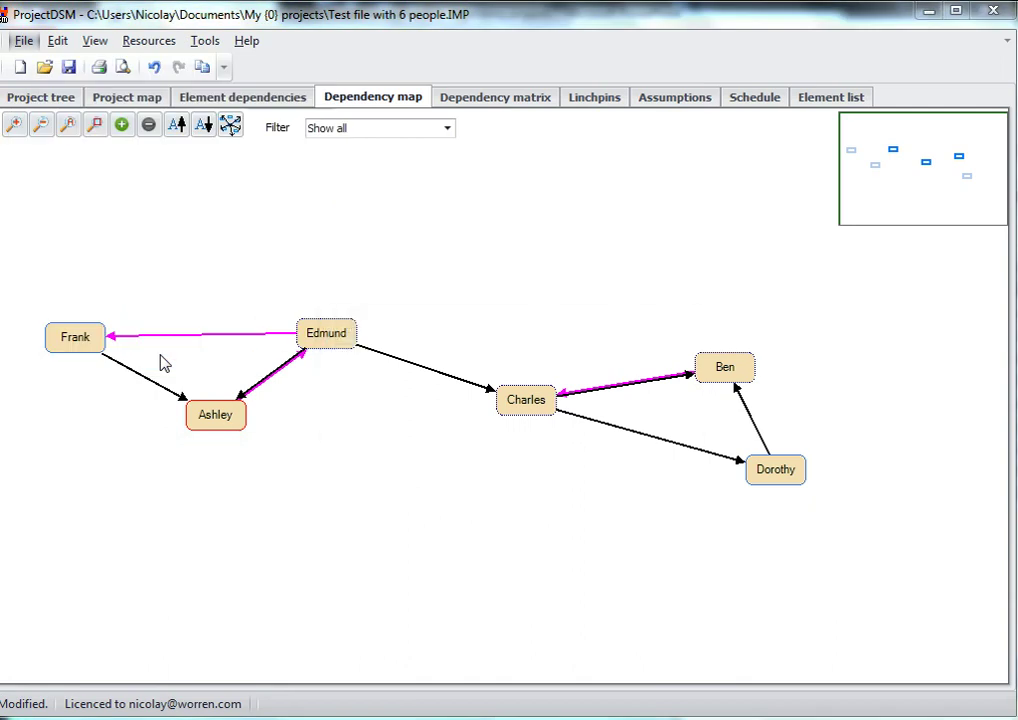
left_click(509, 428)
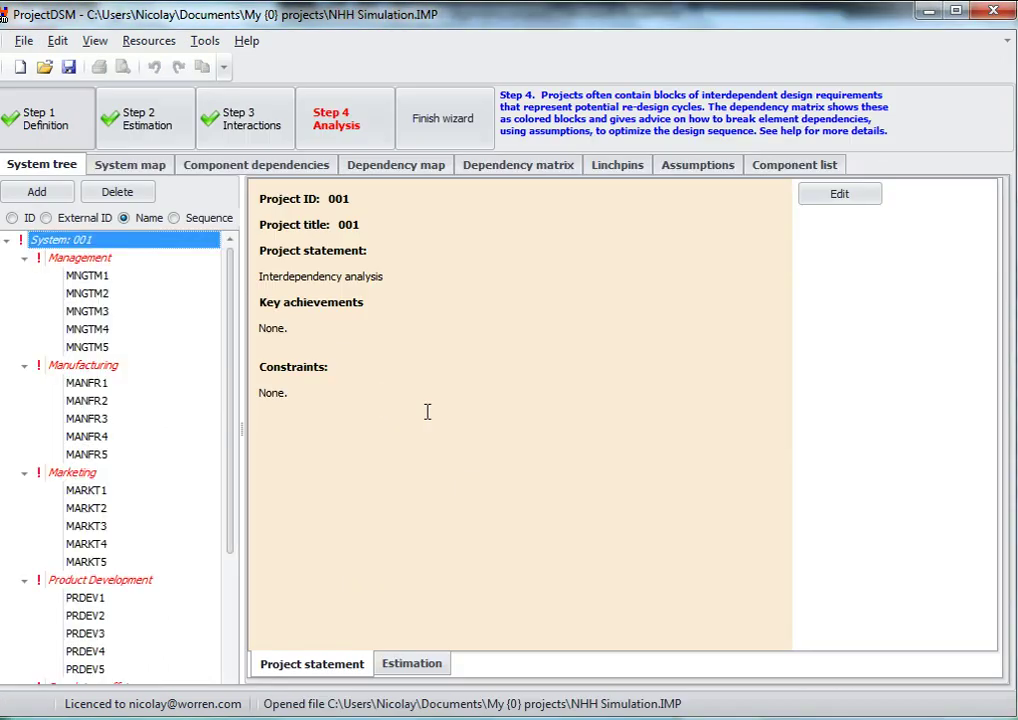
left_click(161, 314)
left_click(125, 385)
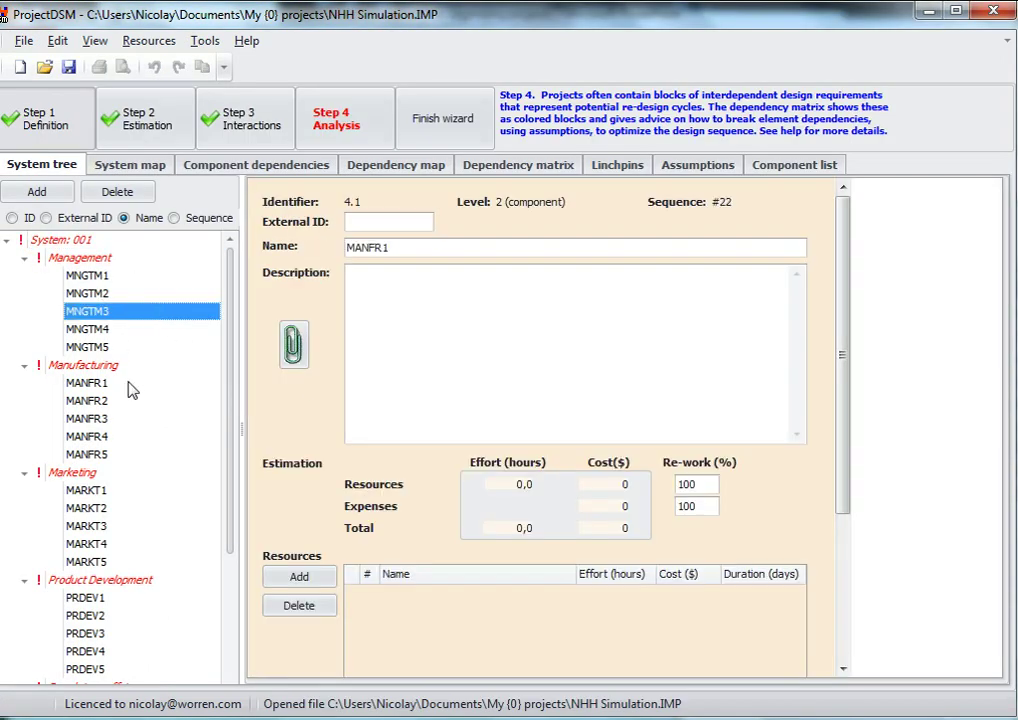
Step: Reposition the MNGTM1 node up and to the right in the dependency map
left_click(376, 170)
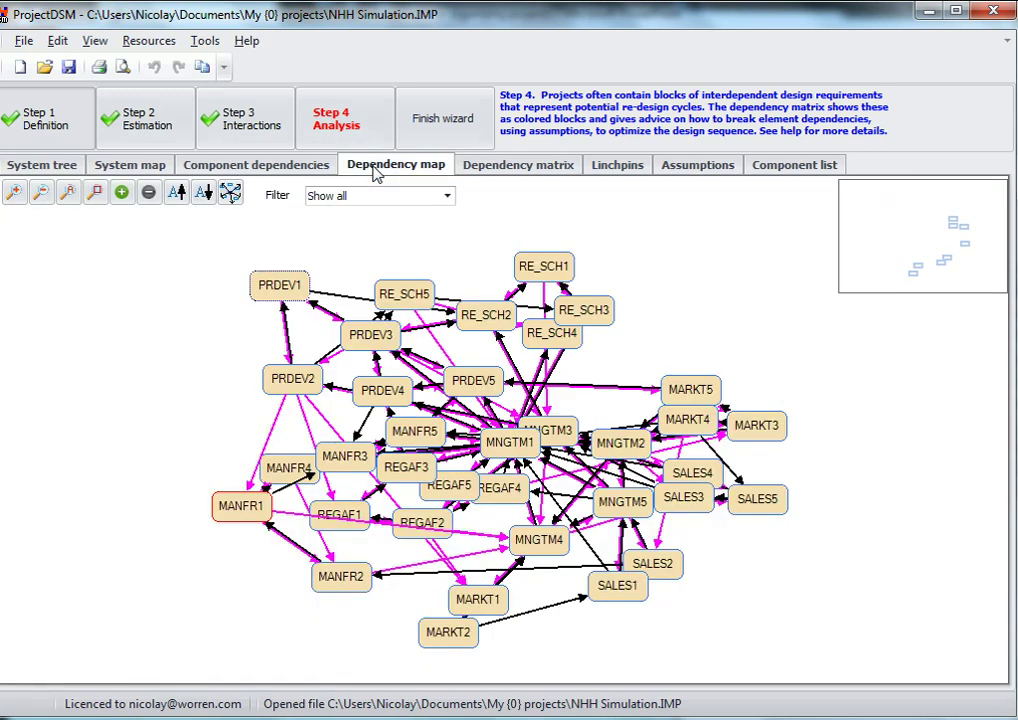
left_click_drag(511, 446, 569, 386)
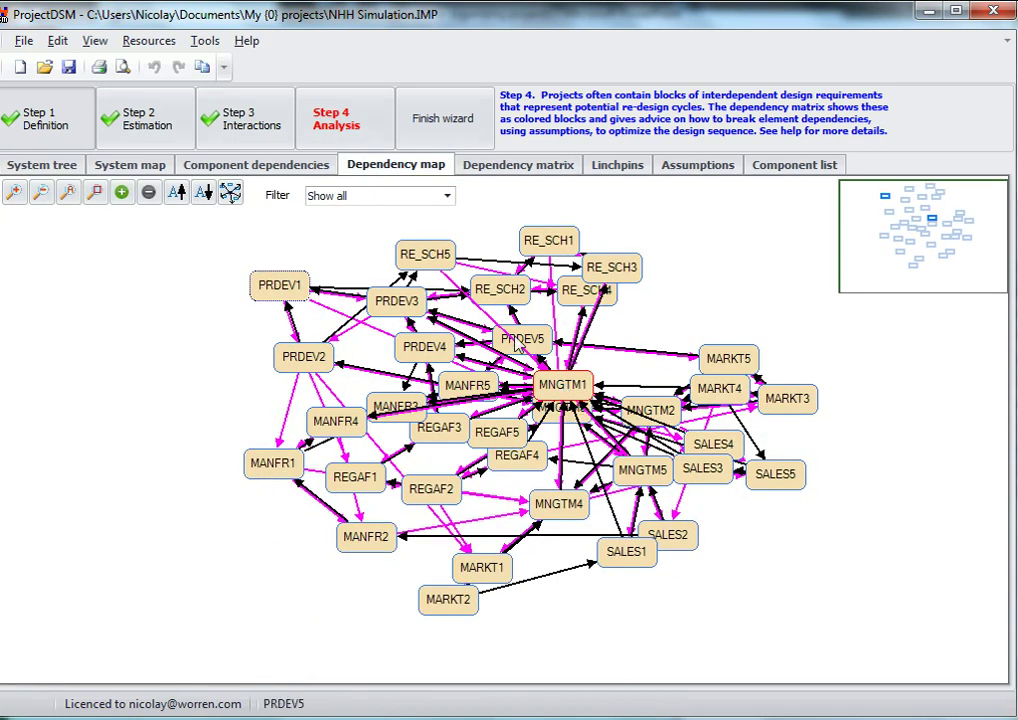
Step: Examine the dependency matrix of the NHH Simulation components
left_click(519, 165)
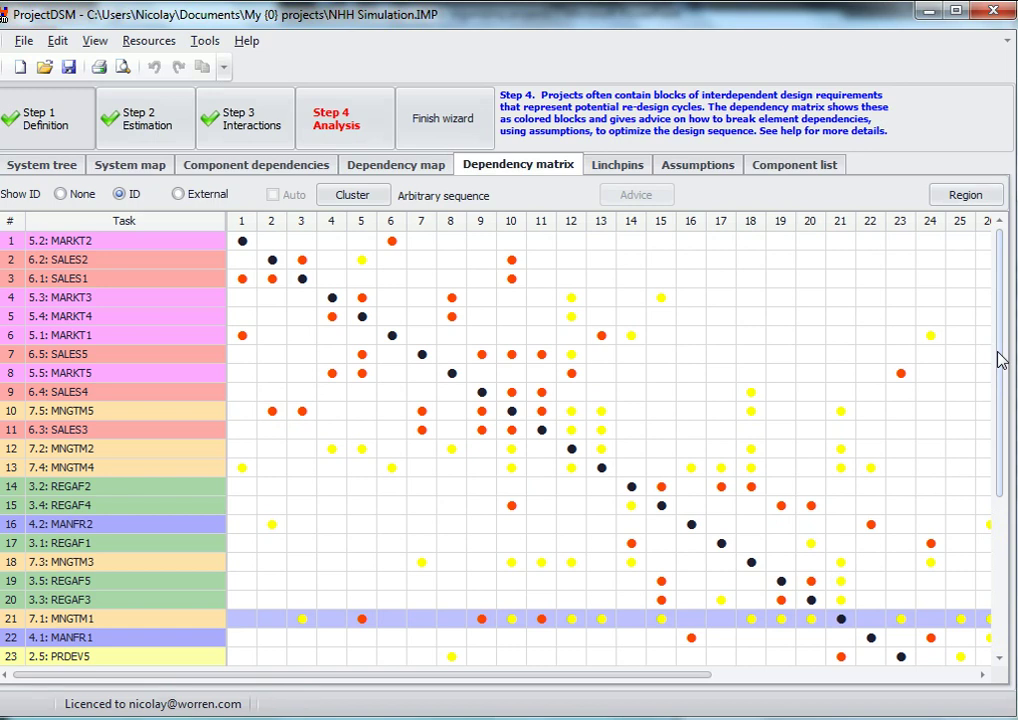
scroll(1003, 357, "down", 1)
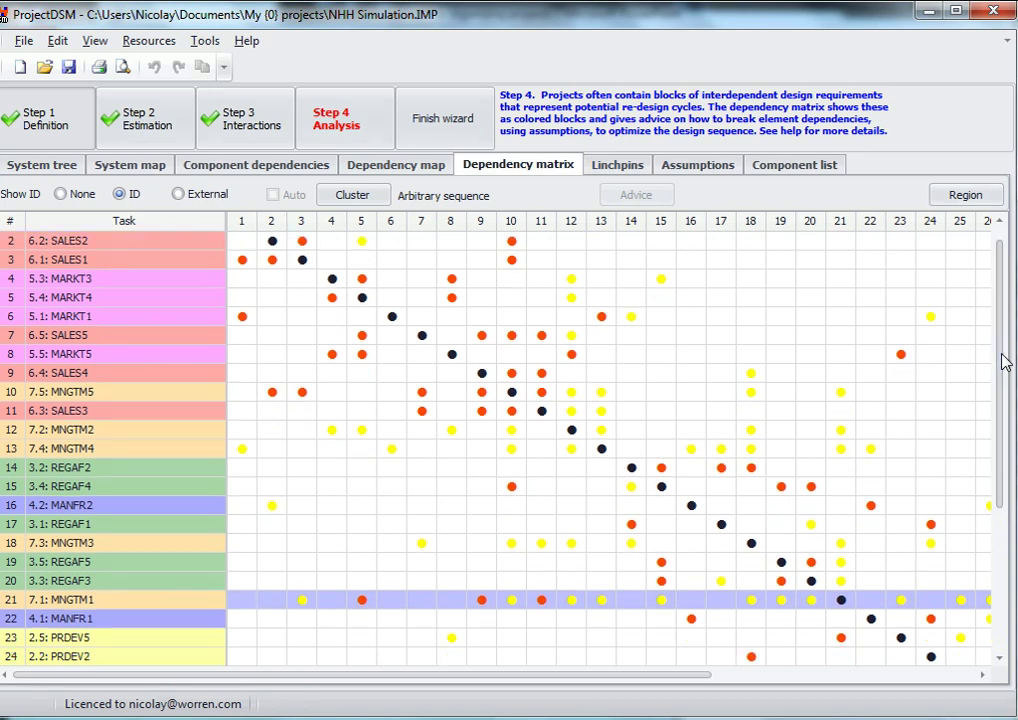
scroll(1003, 340, "up", 1)
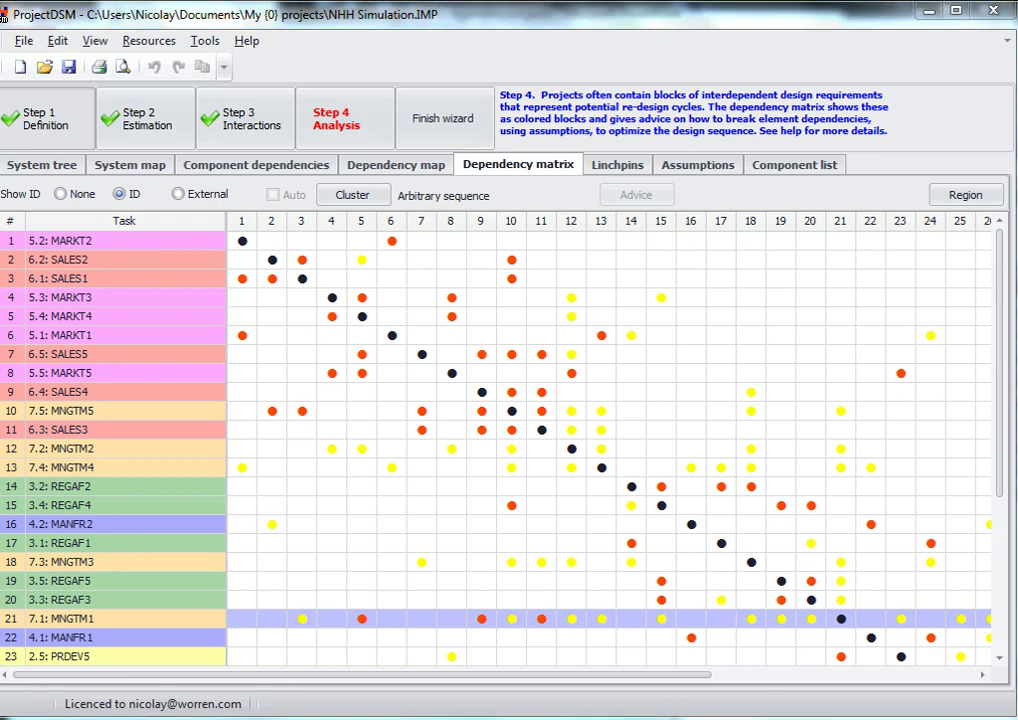